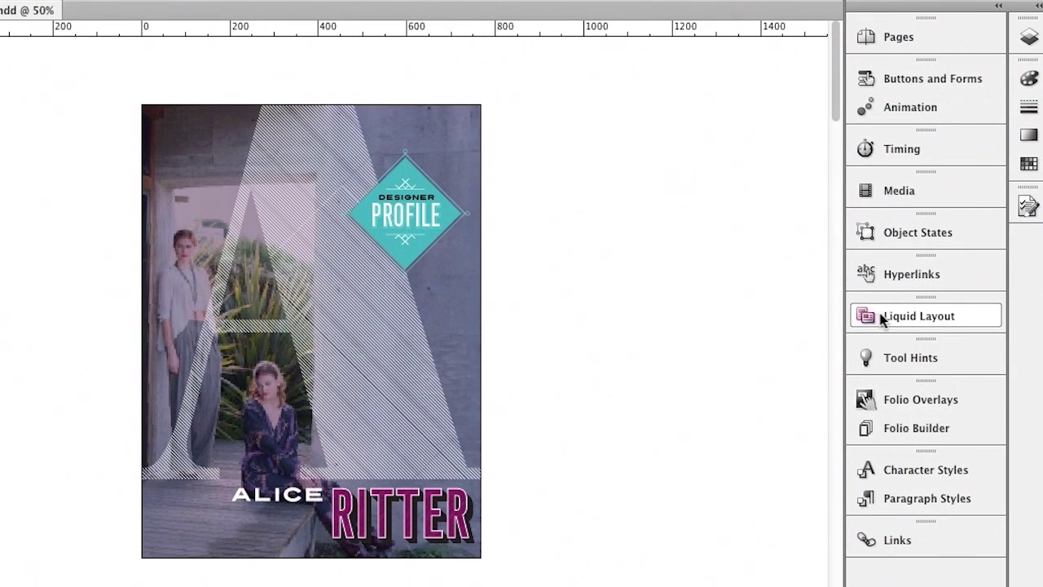
Show the Designer Profile badge's Object-based liquid page rule, with resizing and top-right pinning
click(913, 338)
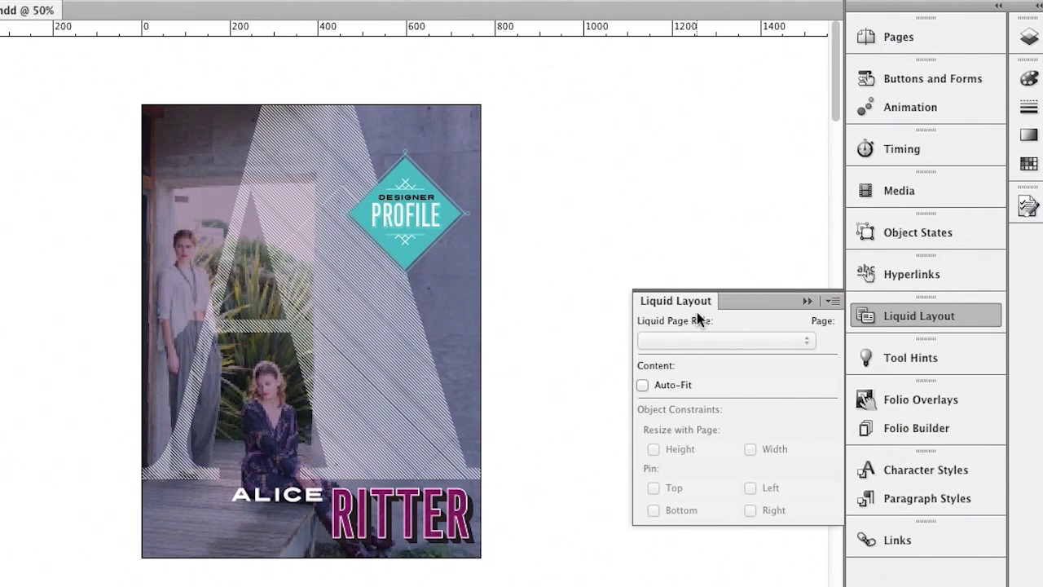
click(457, 252)
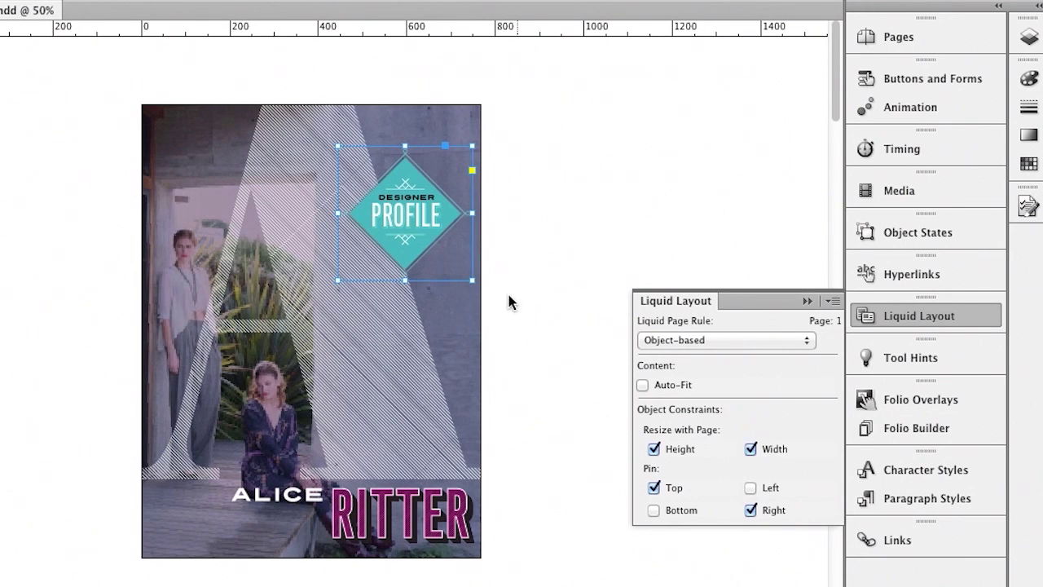
click(663, 341)
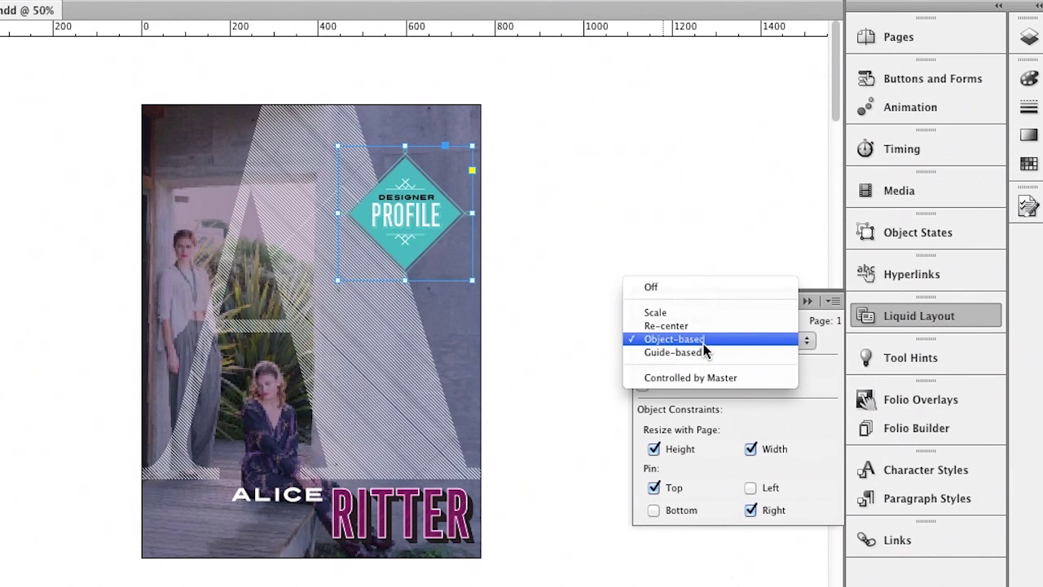
click(704, 340)
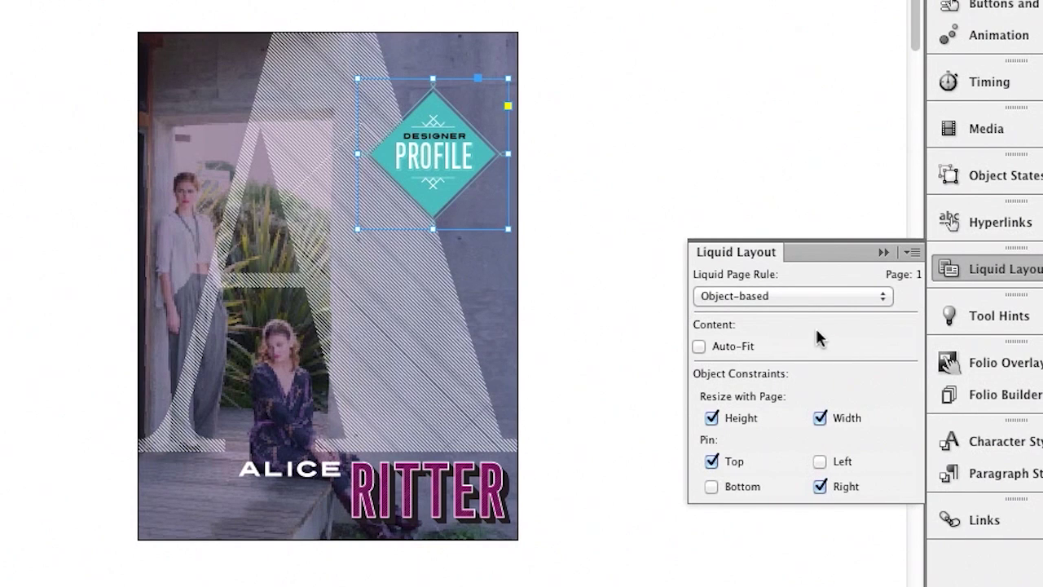
click(784, 297)
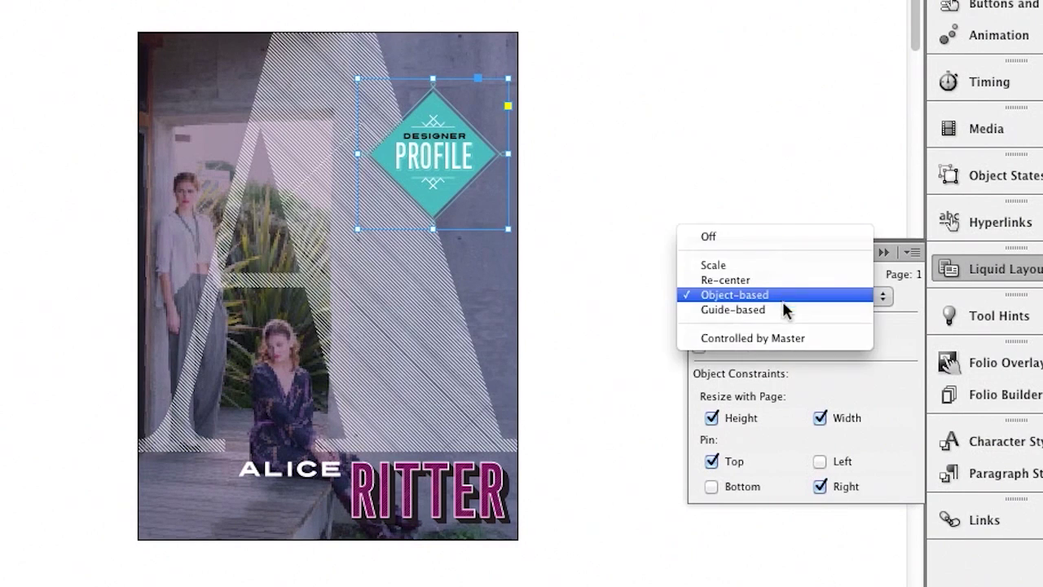
click(783, 309)
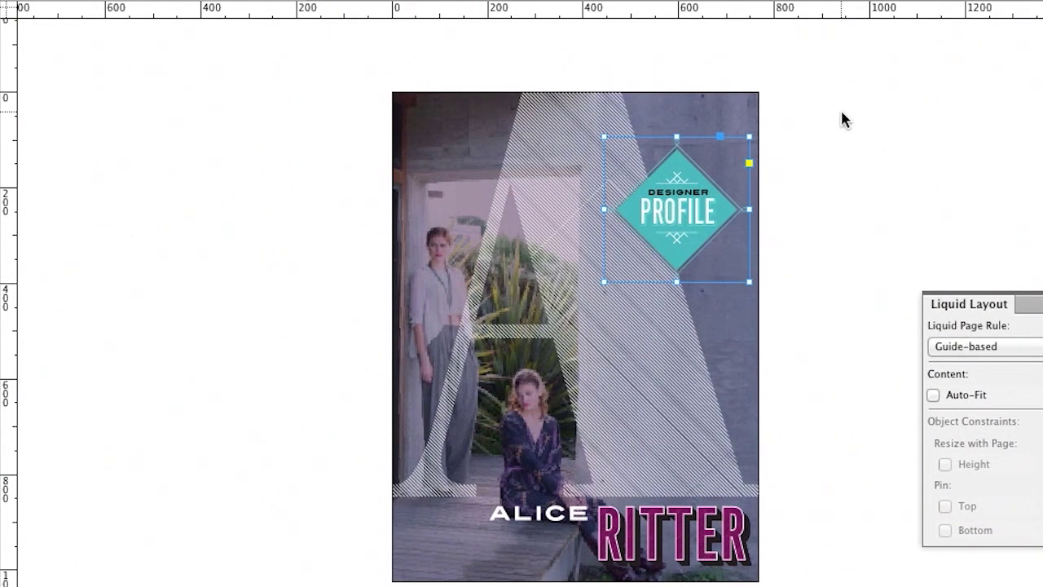
drag(776, 15, 819, 152)
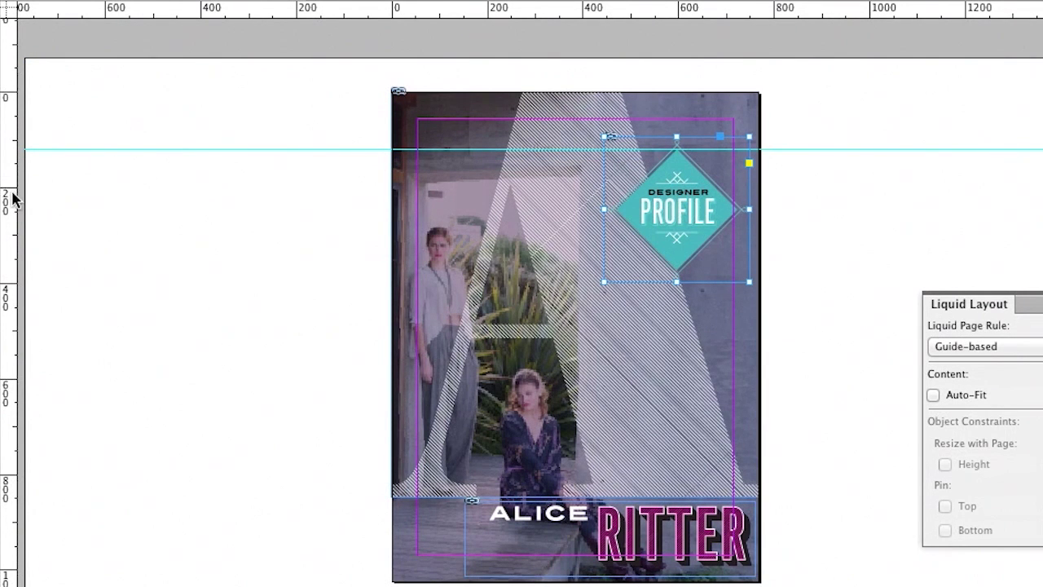
drag(13, 199, 611, 220)
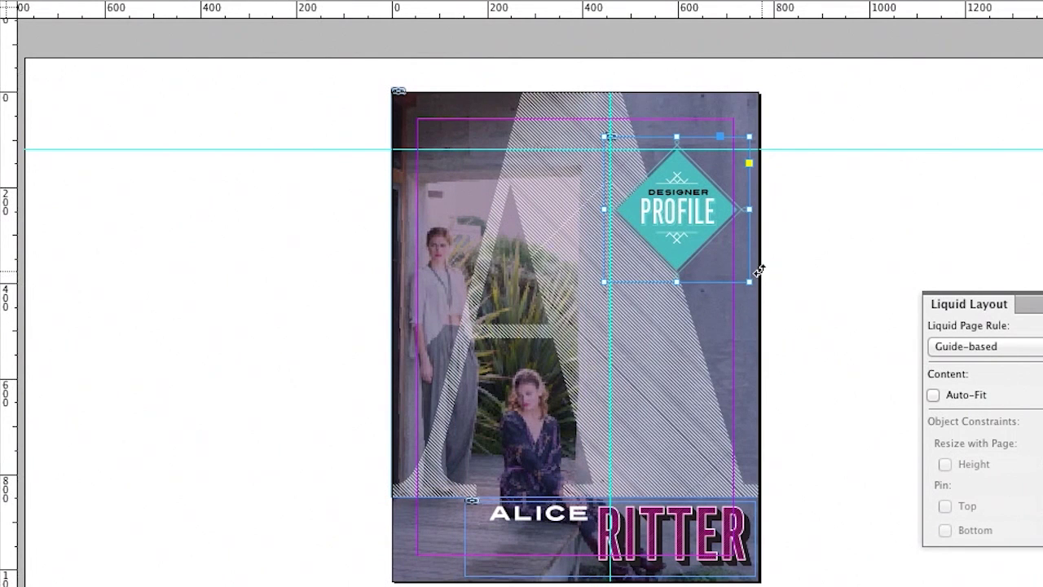
key(Delete)
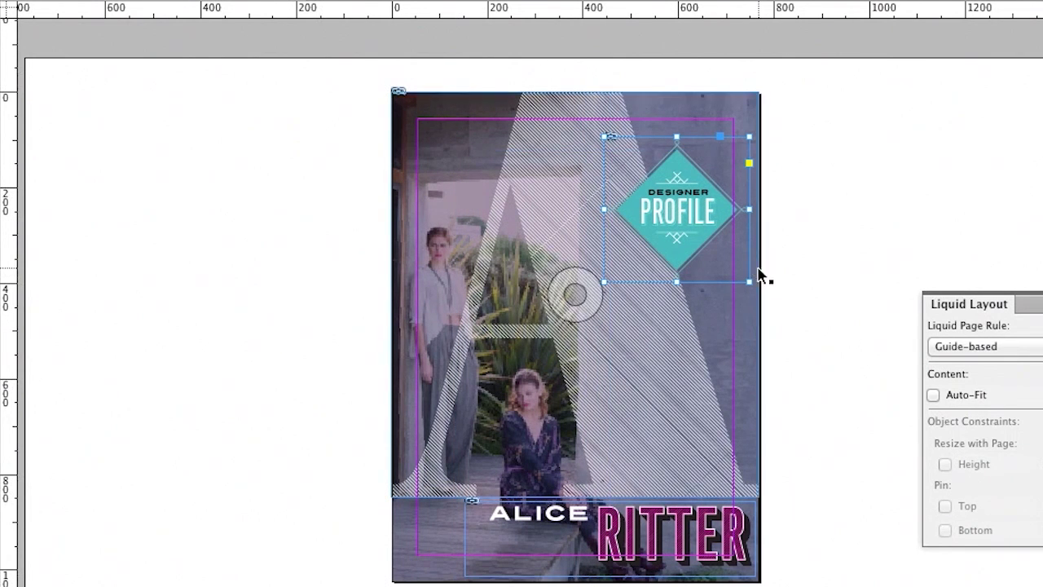
click(763, 277)
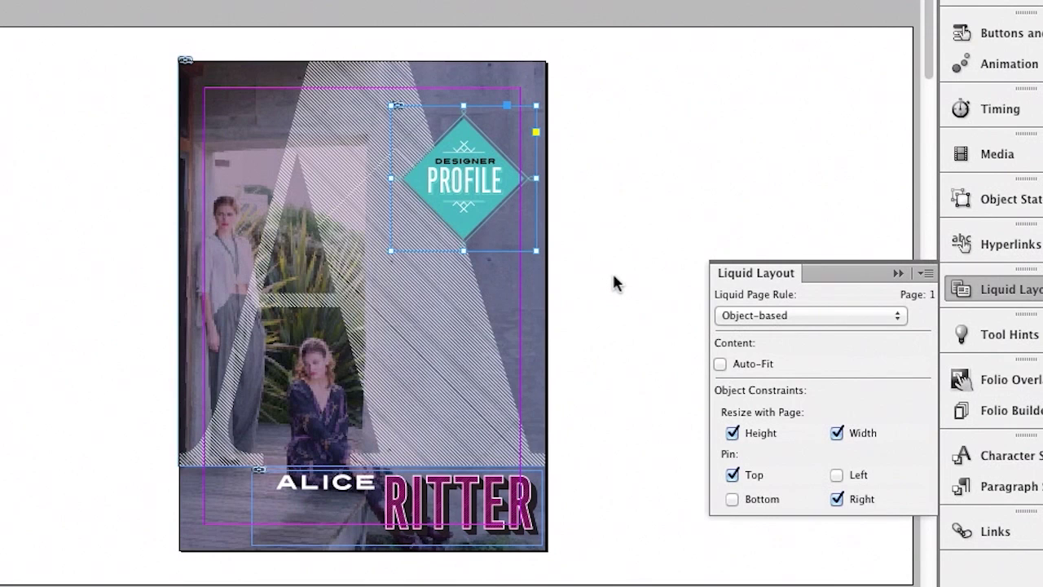
click(614, 276)
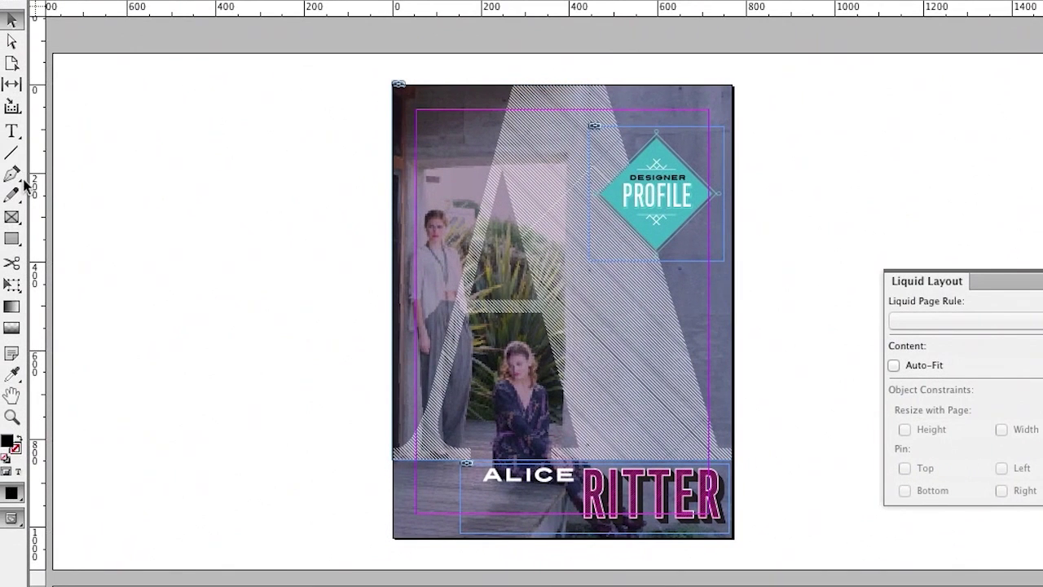
Stretch the cover page wider with the Page tool to preview reflow, then restore portrait size
click(11, 62)
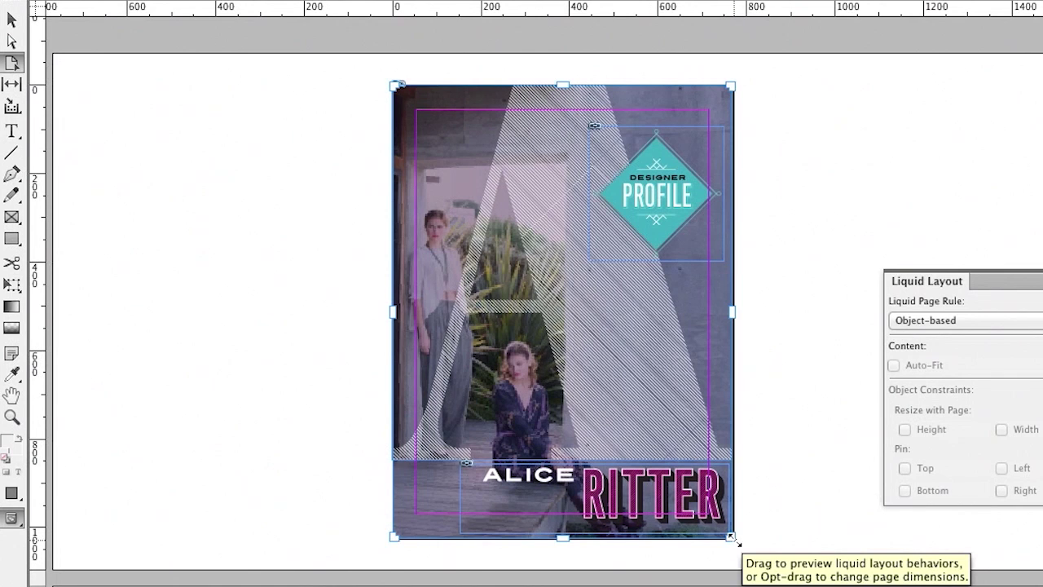
drag(731, 538, 918, 527)
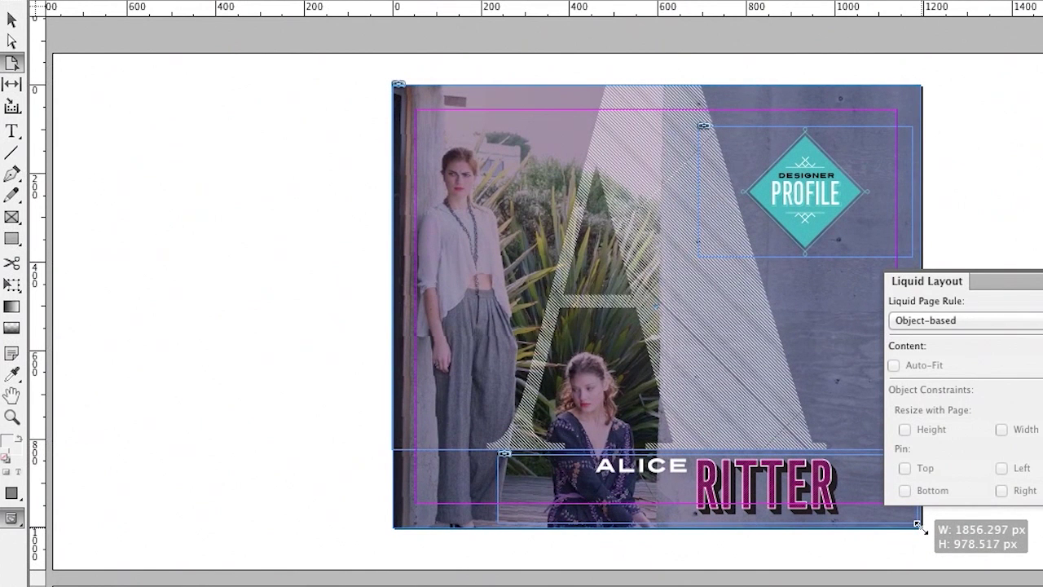
drag(919, 527, 771, 537)
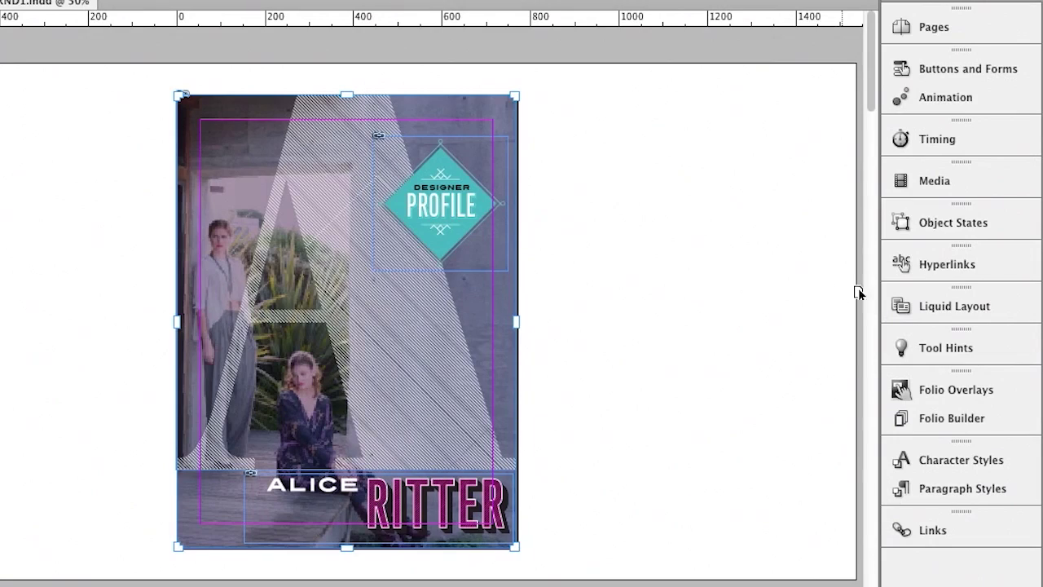
Create a landscape iPad H alternate layout at 1024 × 768 px from the iPad V pages
click(926, 34)
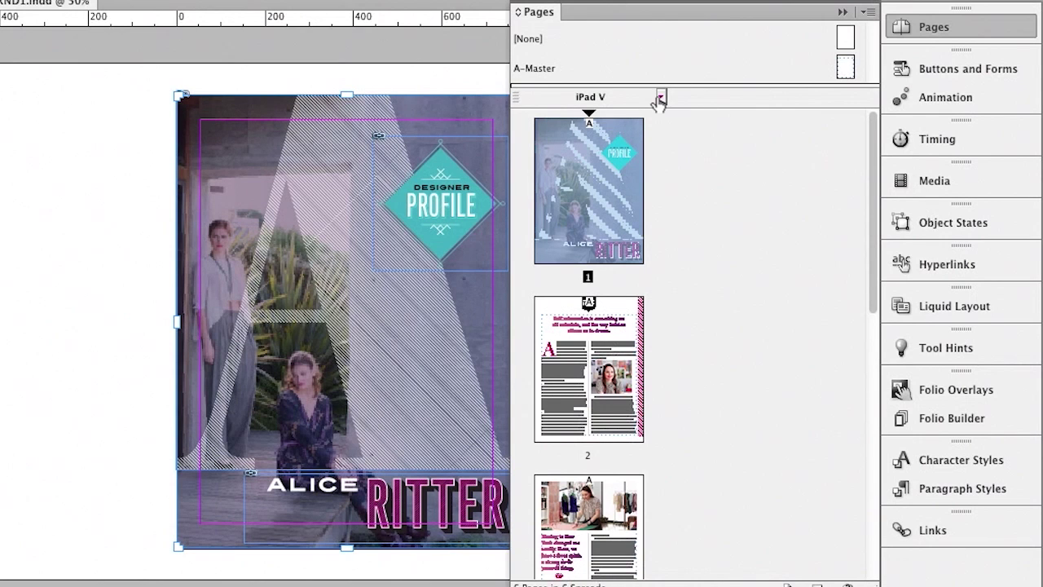
click(660, 98)
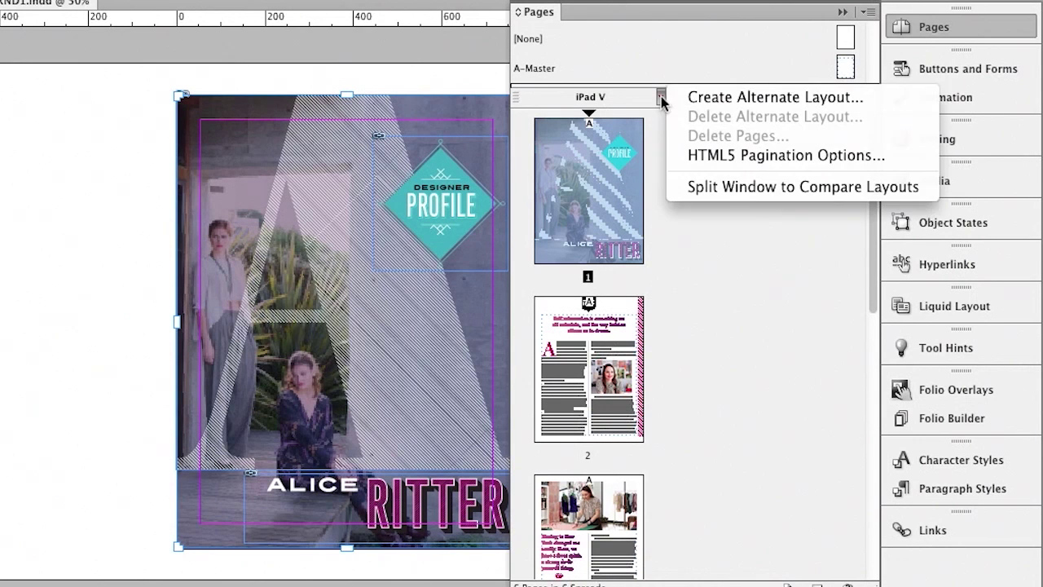
click(716, 98)
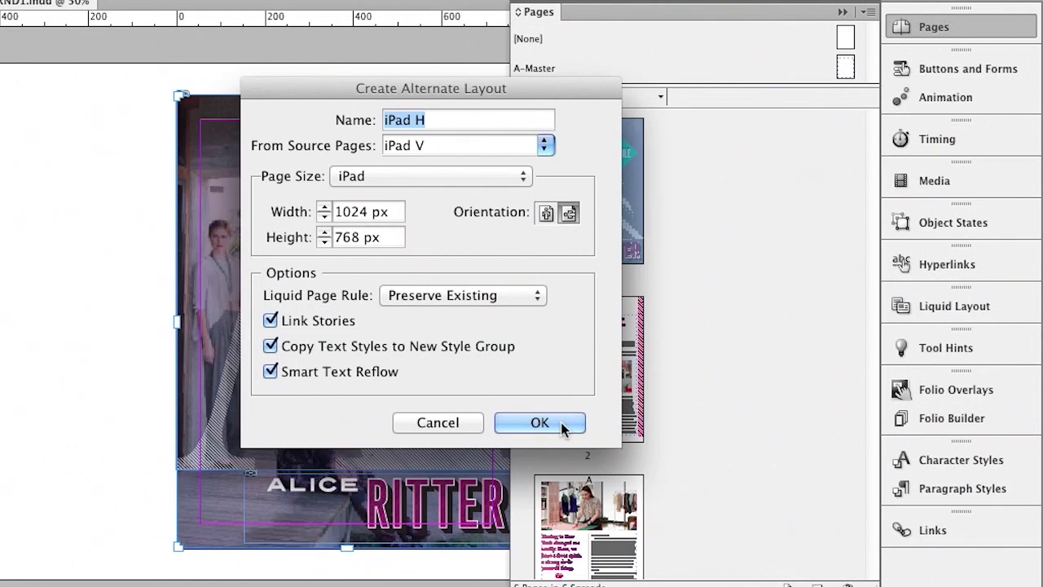
key(Return)
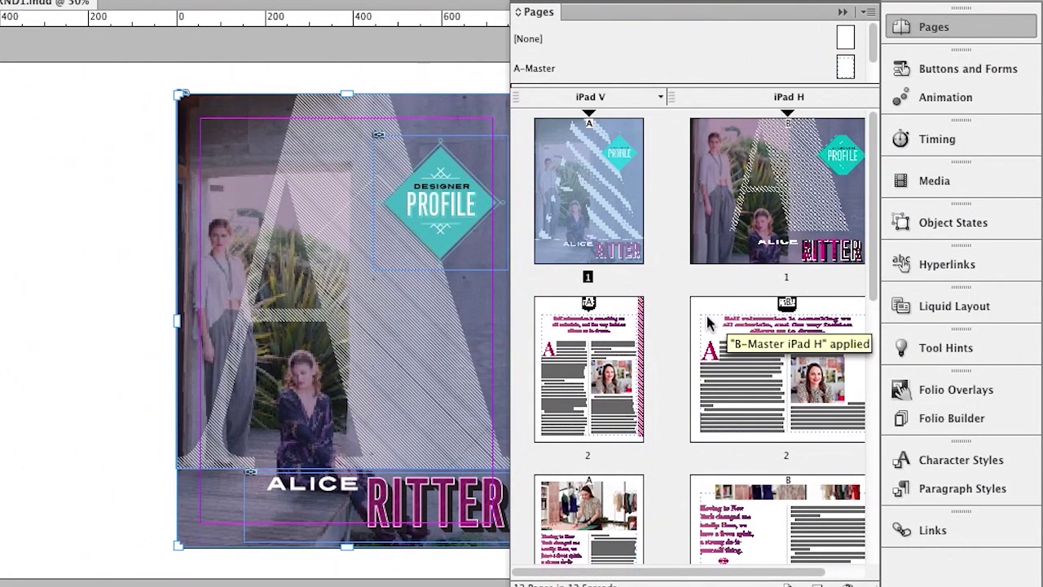
double_click(755, 196)
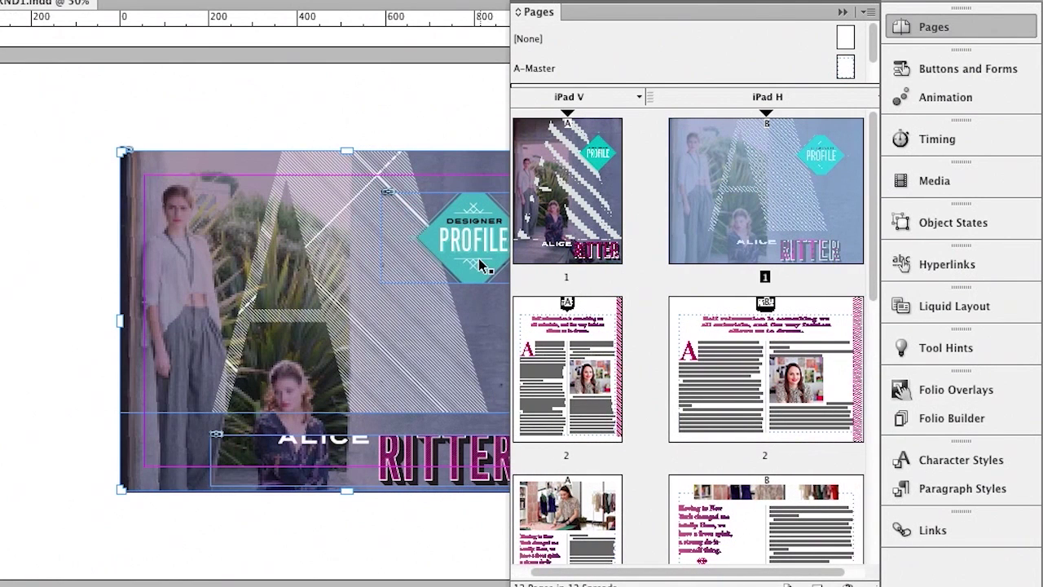
scroll(481, 264, right, 2)
double_click(606, 196)
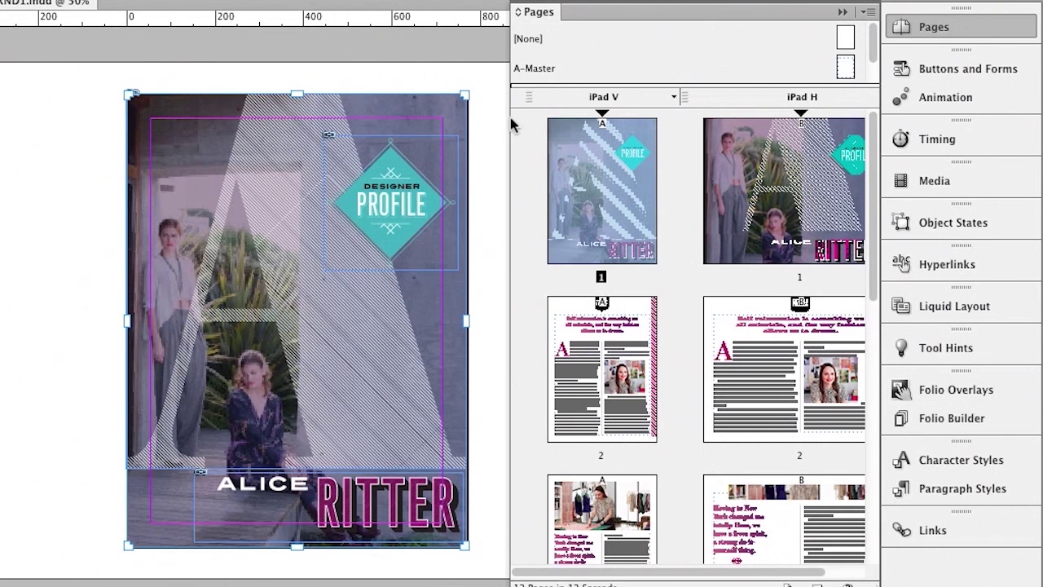
Create a portrait Galaxy Tab alternate layout from iPad H using the 800 × 1280 Xoom size
drag(509, 119, 475, 121)
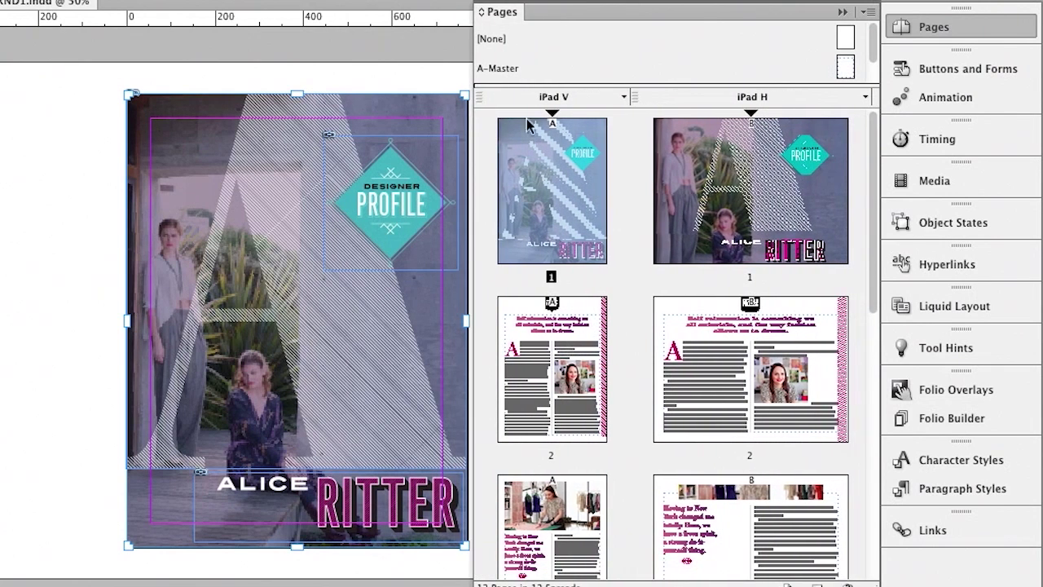
click(865, 97)
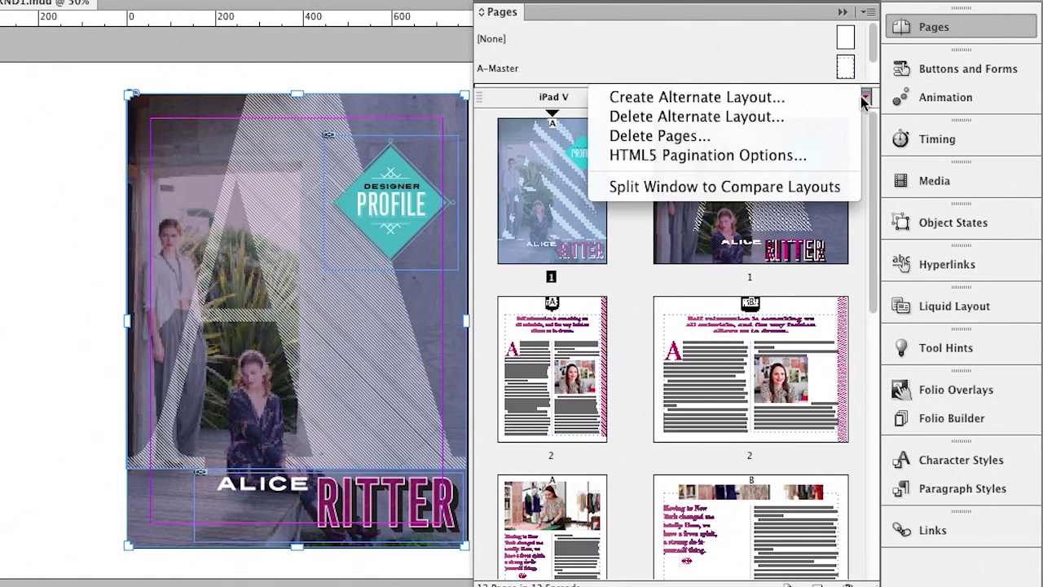
click(818, 99)
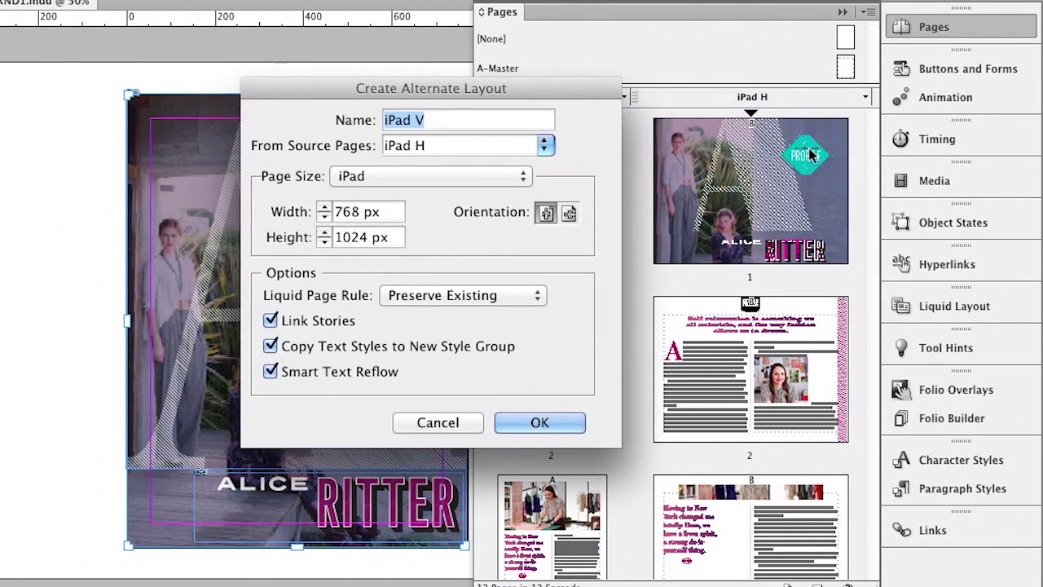
click(441, 176)
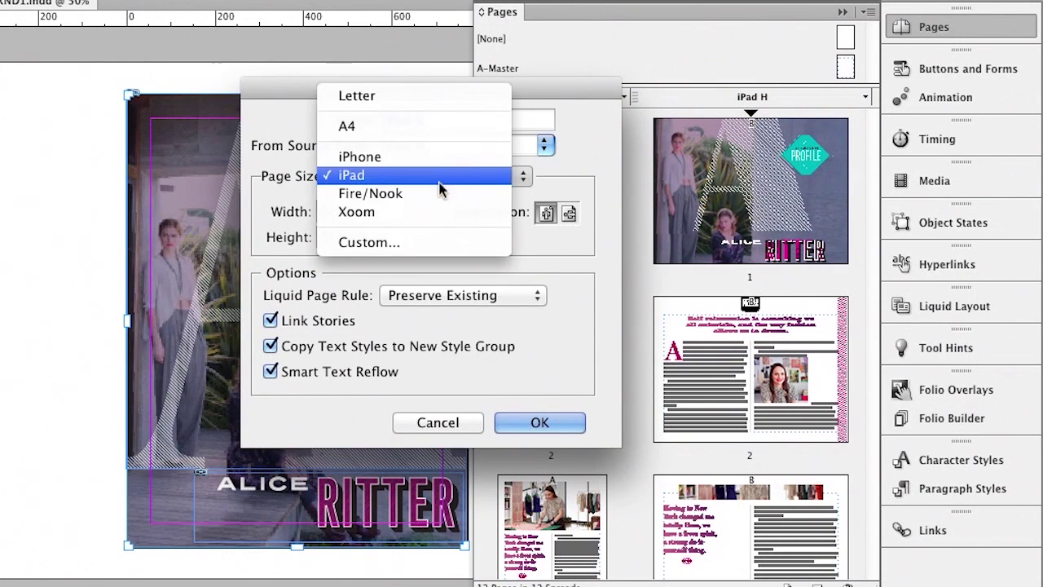
click(440, 214)
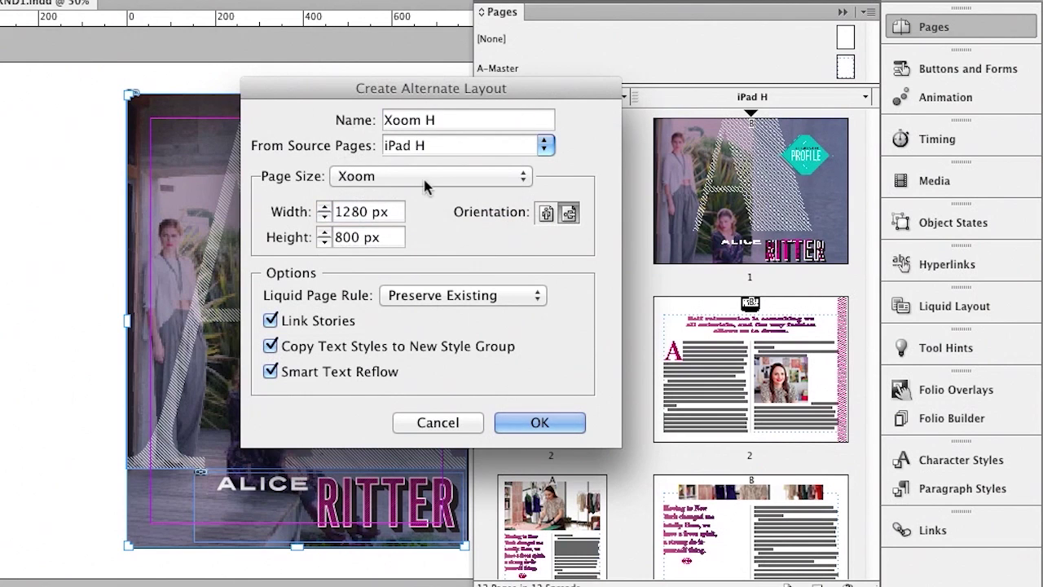
click(543, 215)
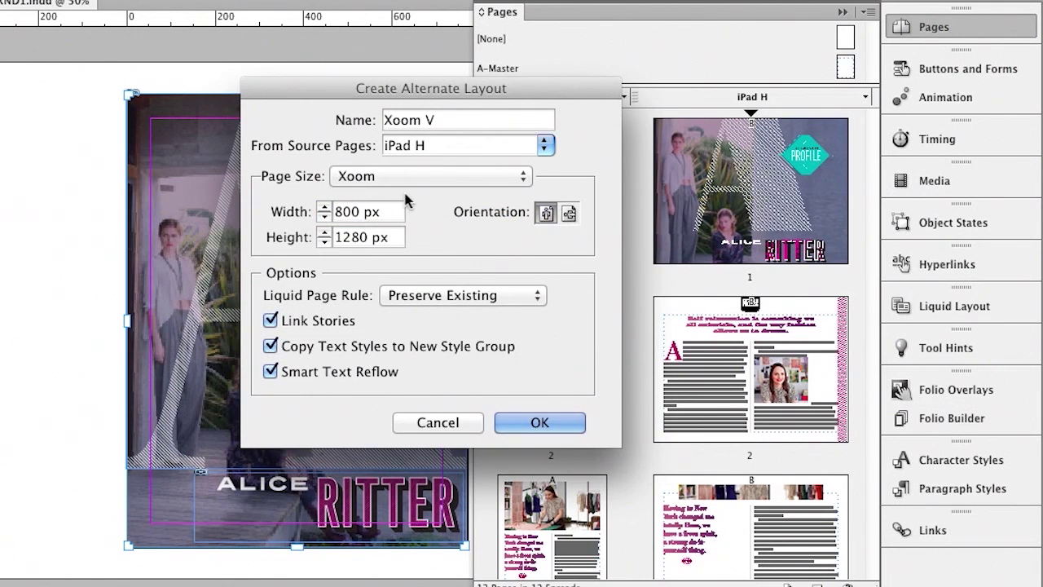
drag(441, 121, 347, 112)
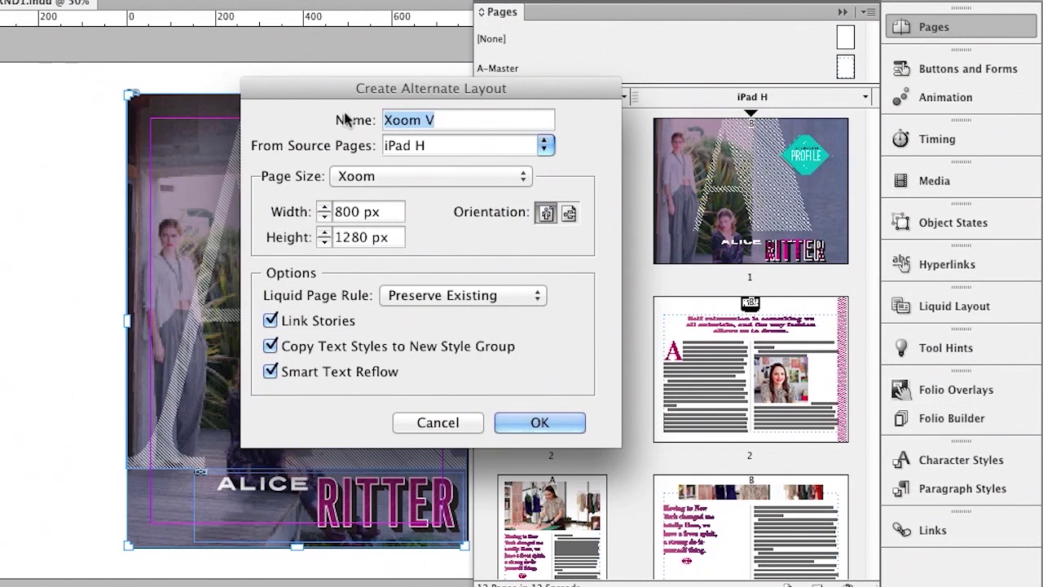
text(Galaxy Tab)
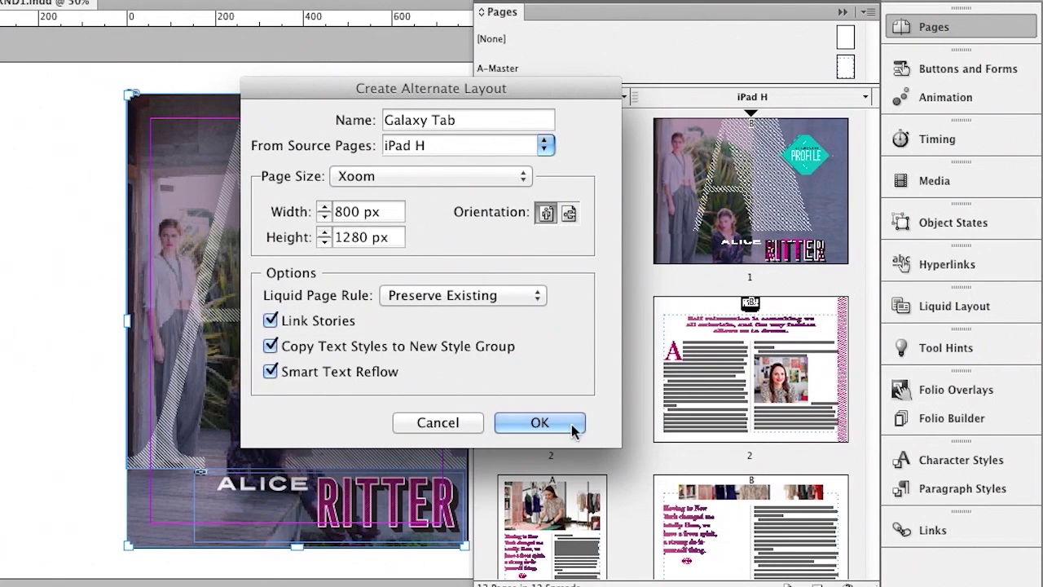
key(Return)
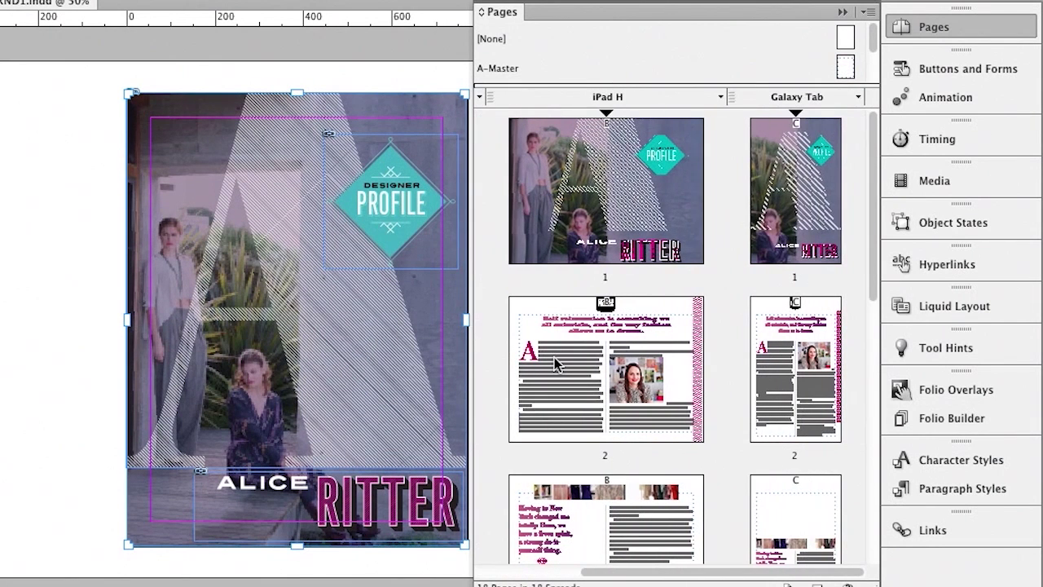
Inspect the Galaxy Tab and iPad V cover pages in the Pages panel
double_click(780, 212)
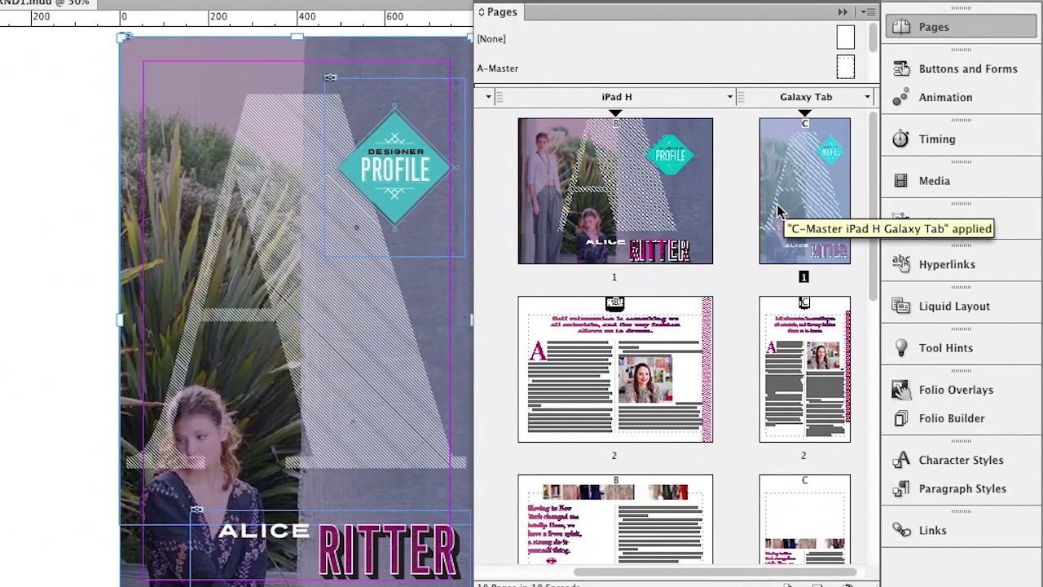
scroll(750, 205, left, 3)
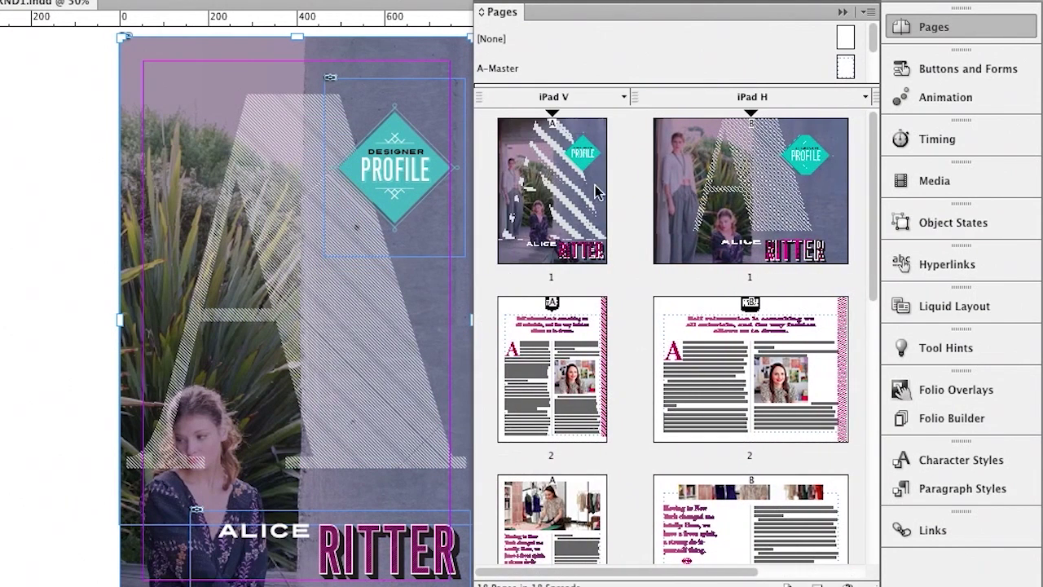
double_click(571, 178)
scroll(617, 210, right, 3)
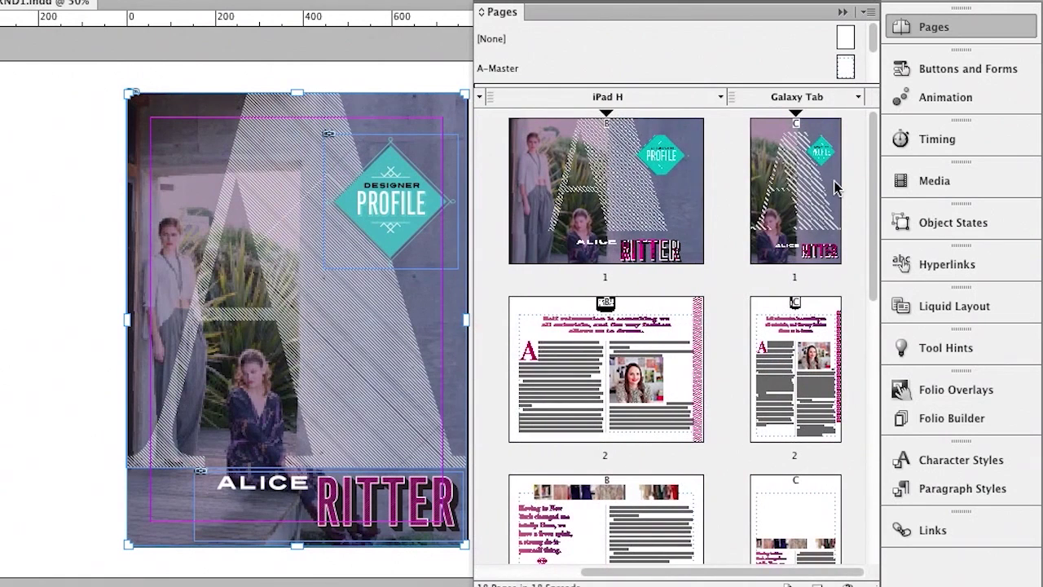
Create a landscape 'Galaxy Tab H' layout from Galaxy Tab, then collapse the Pages panel
click(858, 97)
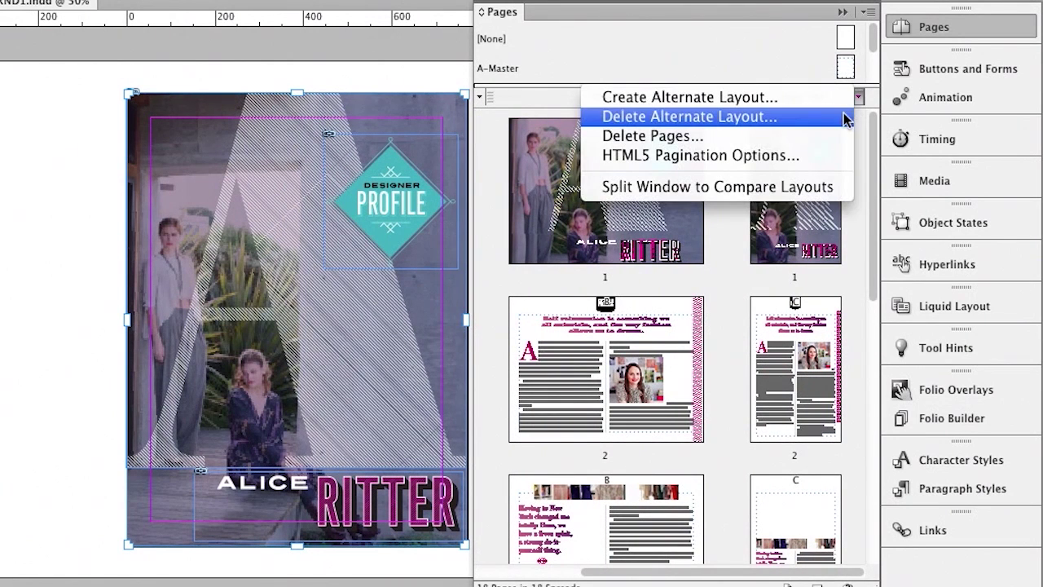
click(834, 98)
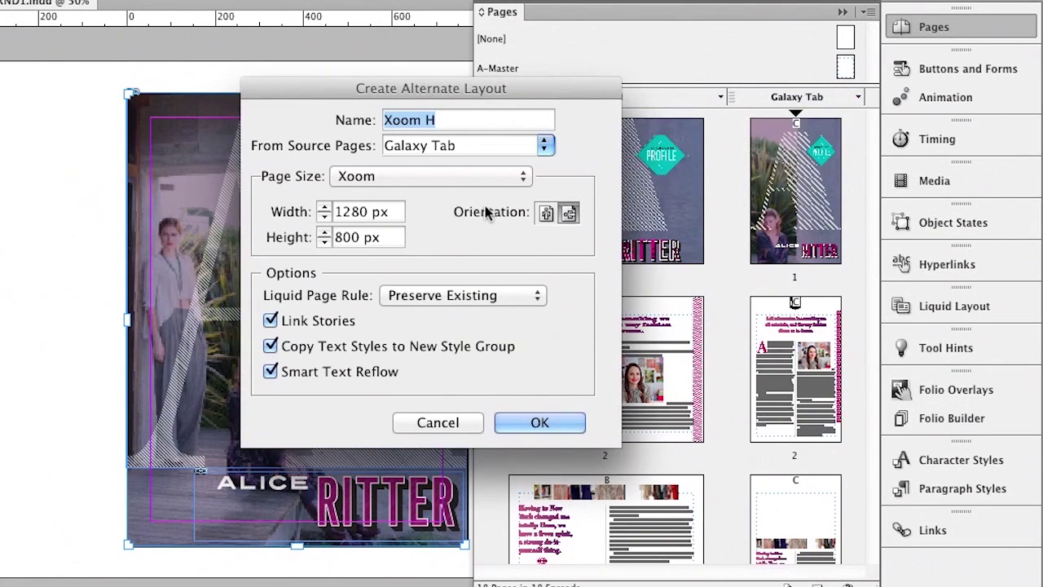
click(570, 214)
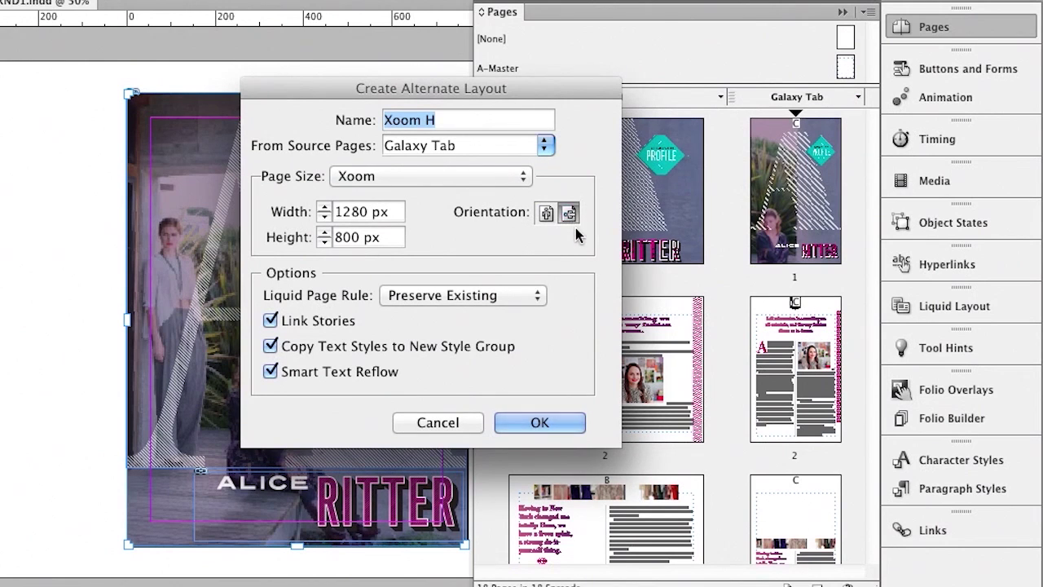
text(Gal)
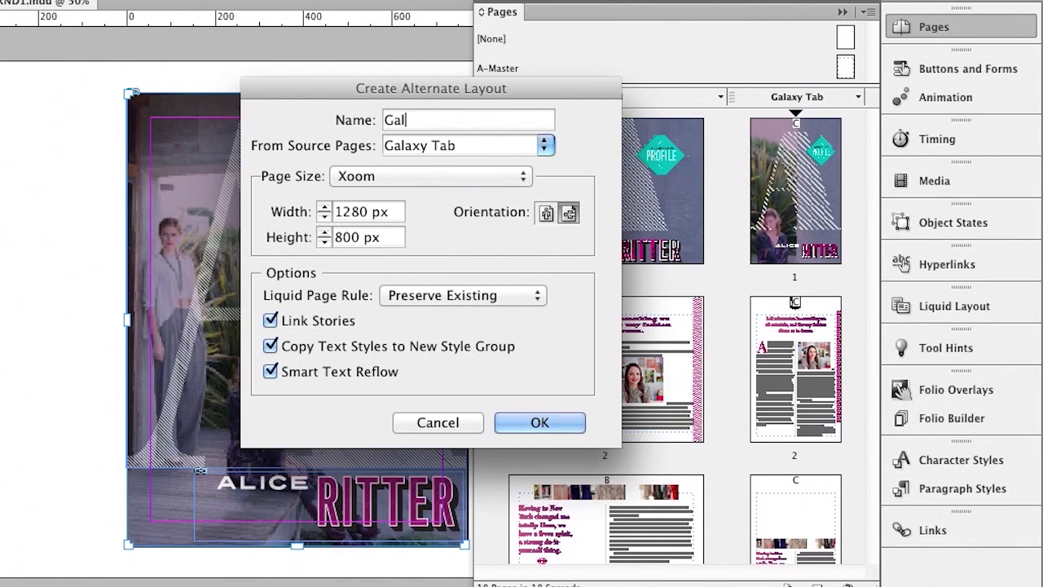
text(axy Ta)
key(BackSpace)
text(ab H)
click(569, 414)
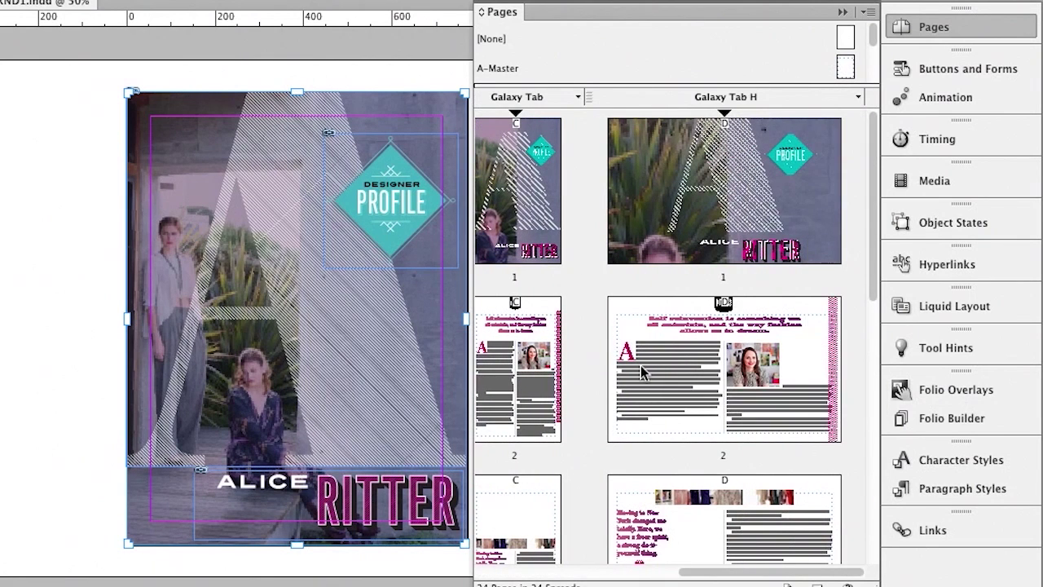
scroll(640, 365, left, 10)
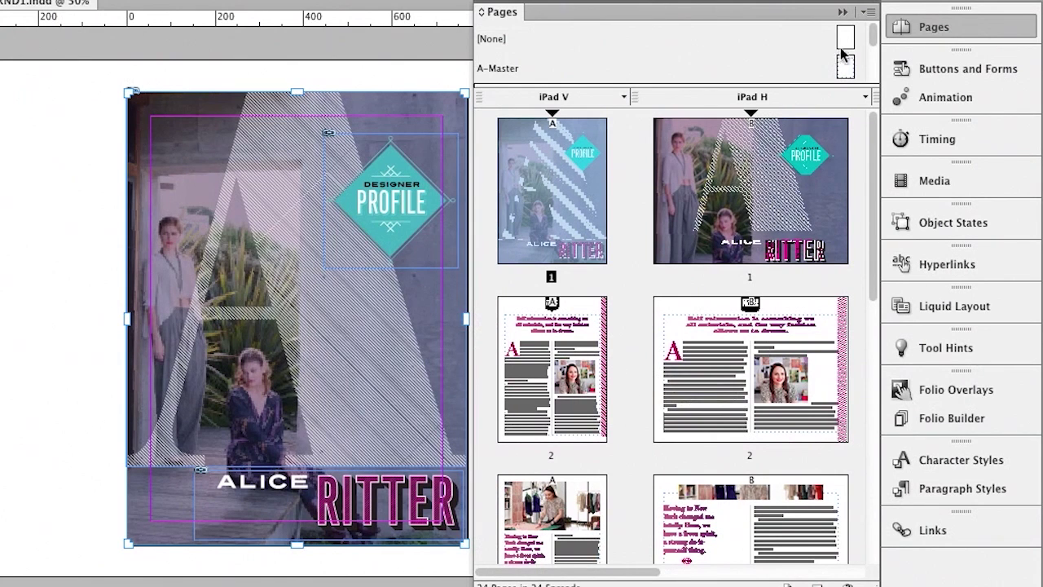
click(843, 12)
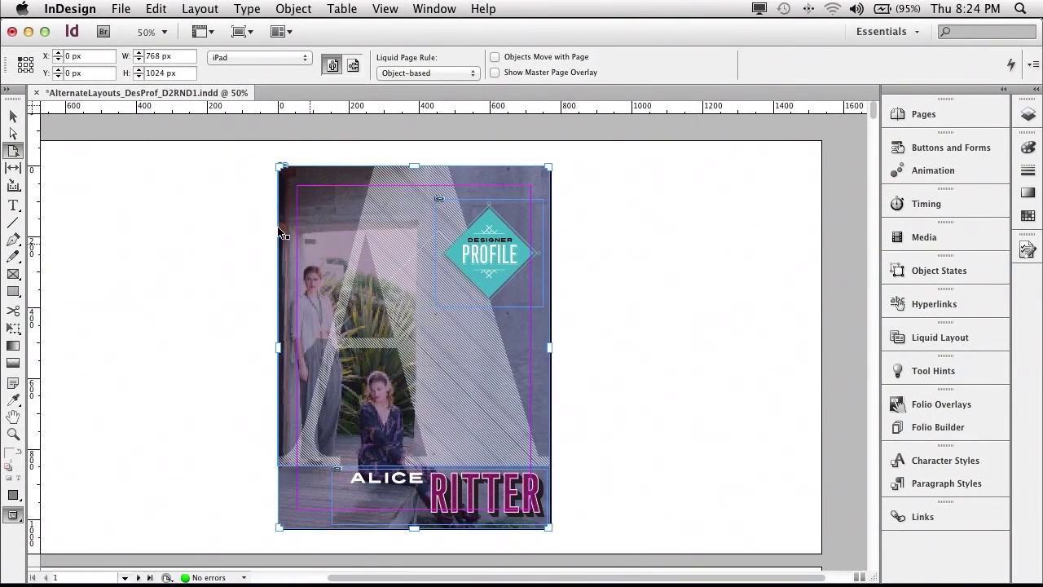
click(12, 119)
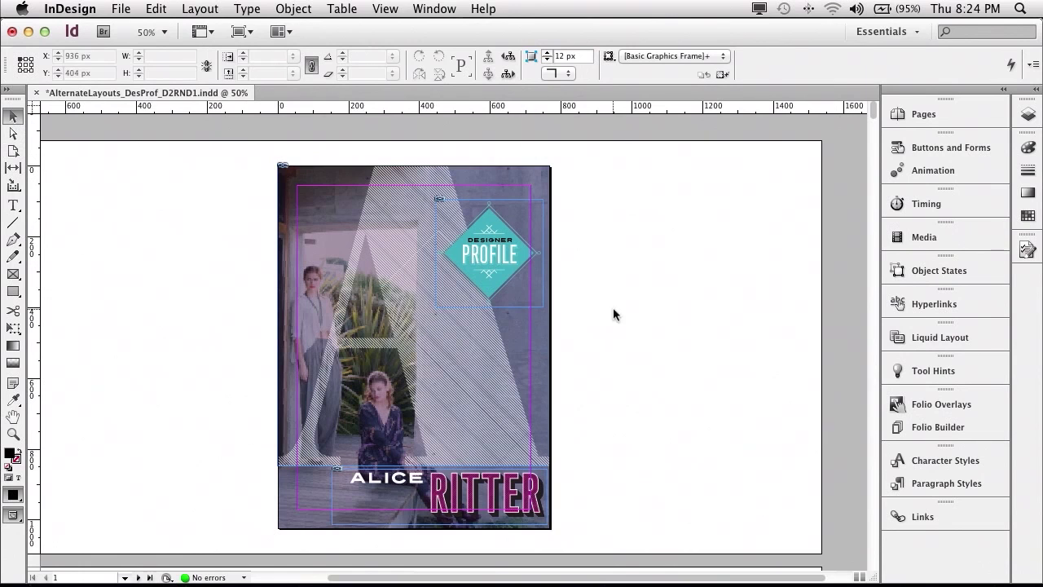
scroll(637, 302, down, 10)
scroll(637, 304, down, 12)
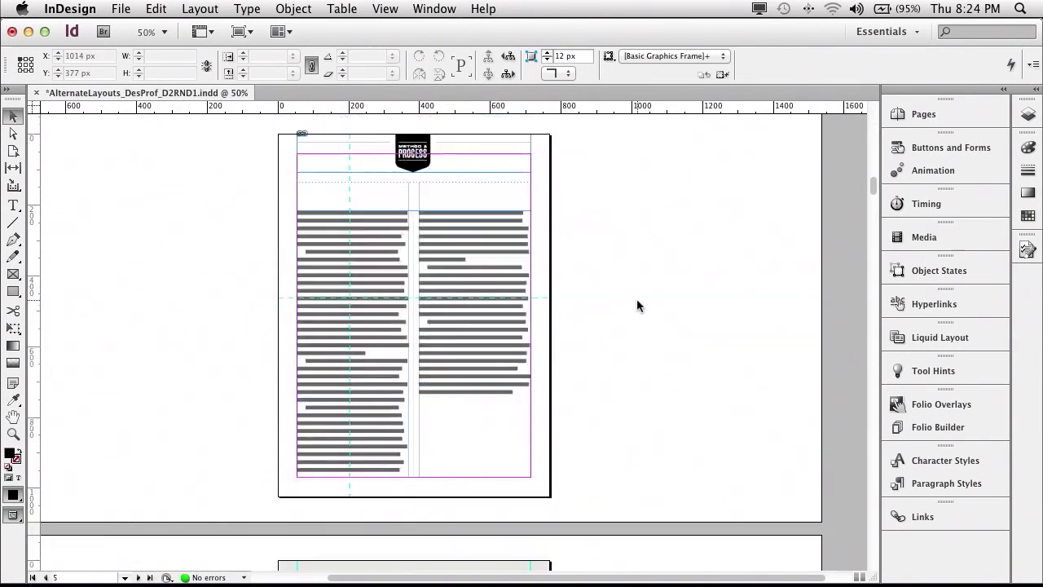
scroll(636, 298, down, 12)
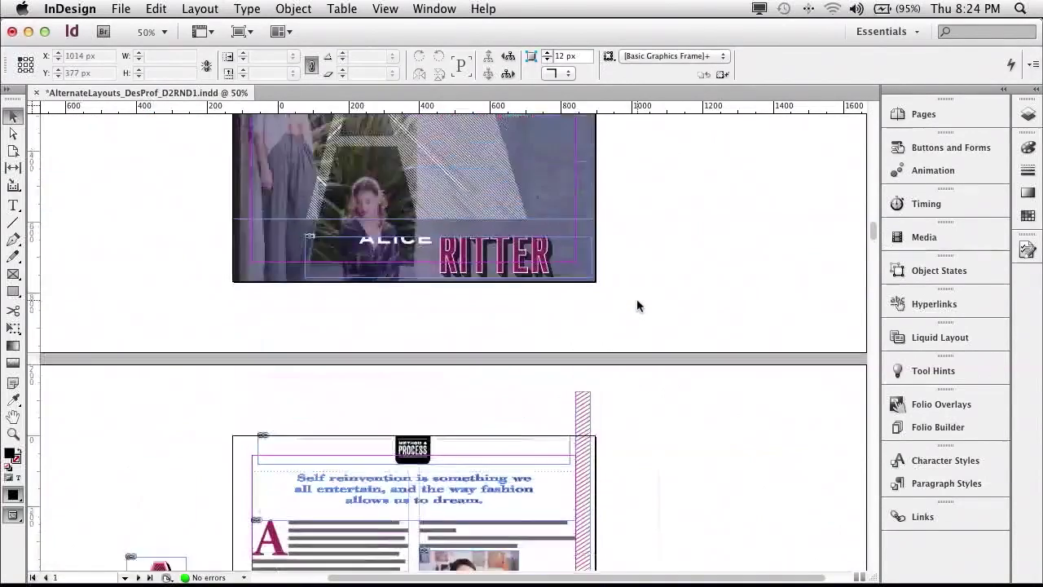
scroll(654, 305, down, 8)
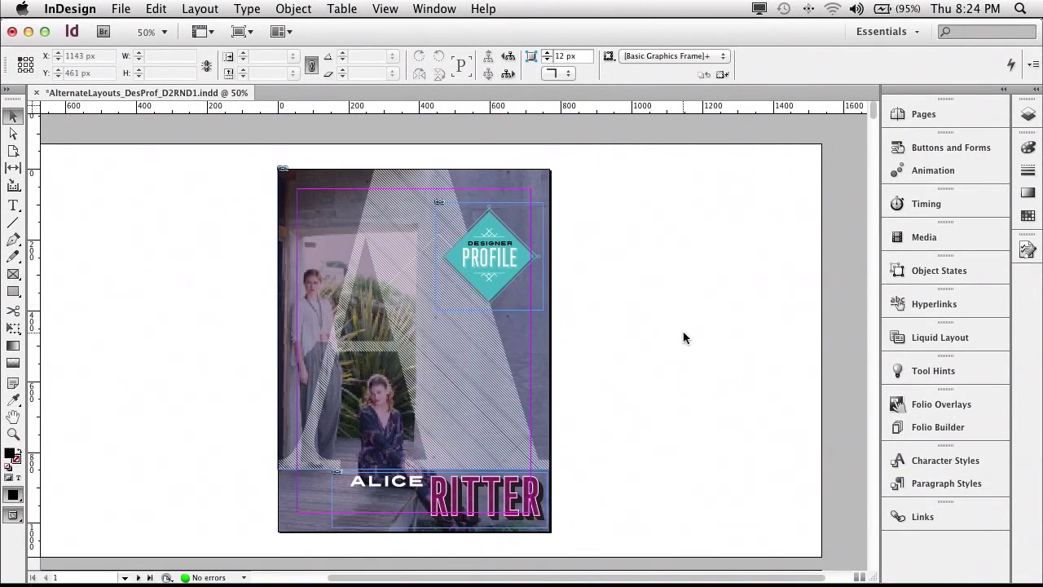
Split the layout view and fit the landscape Alice Ritter cover in the right pane
click(857, 577)
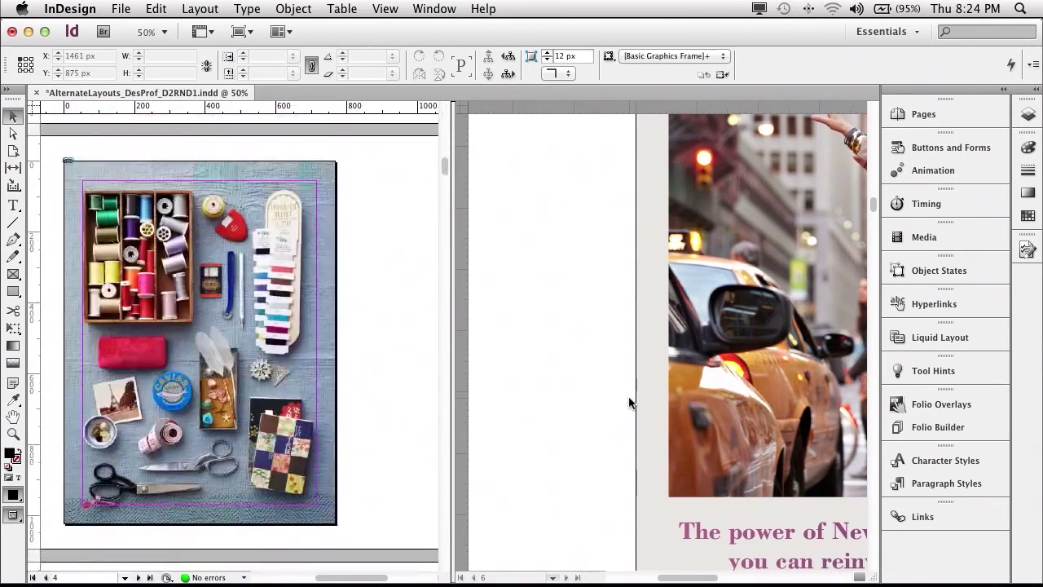
scroll(617, 392, up, 10)
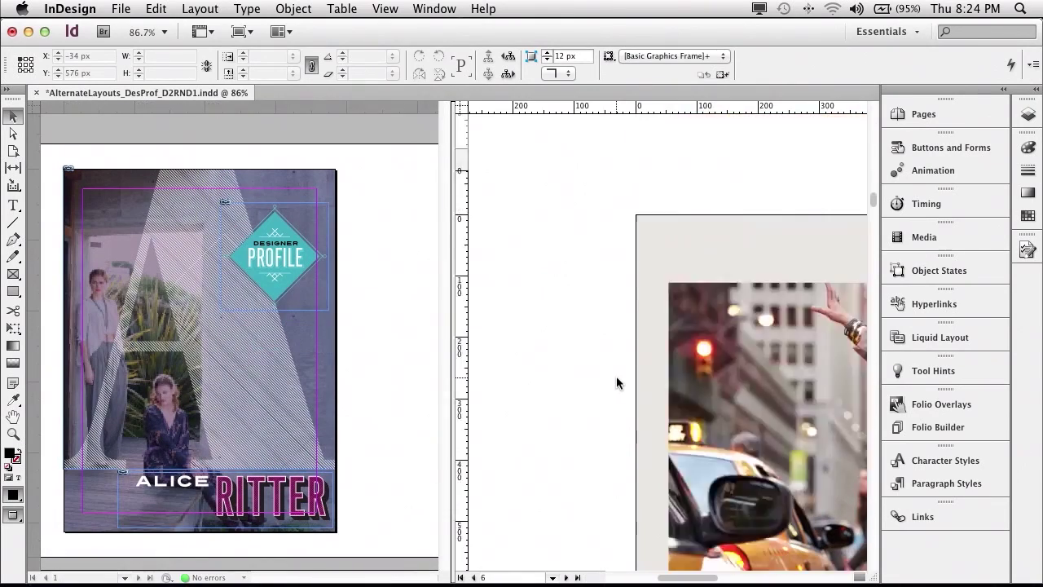
scroll(618, 381, up, 10)
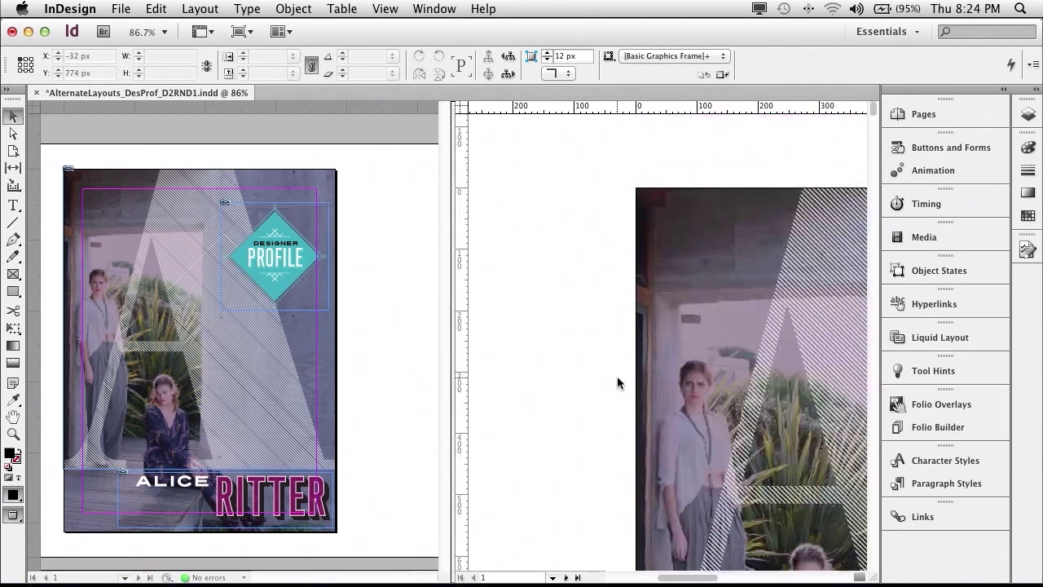
key(super+0)
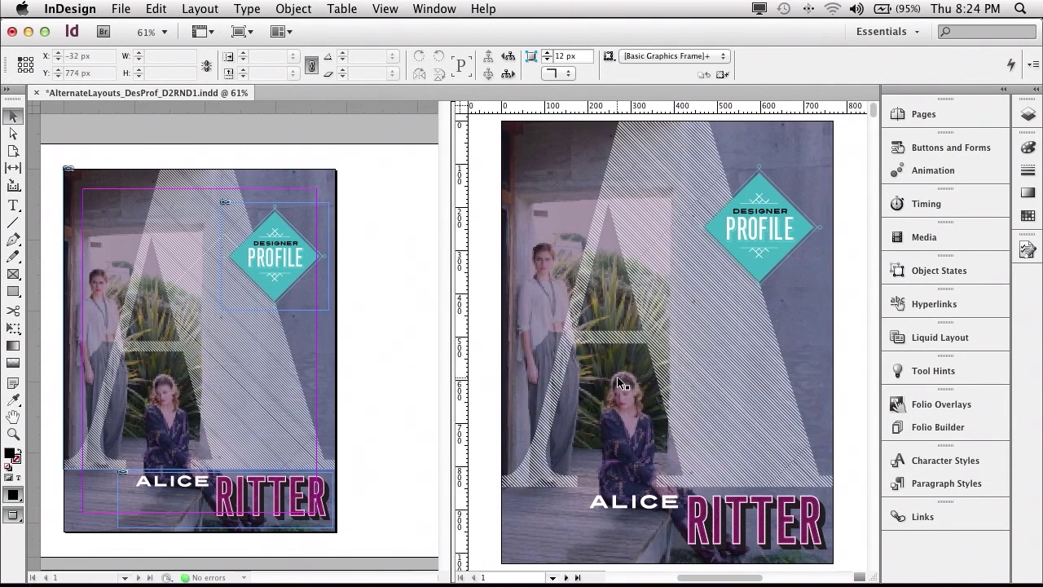
scroll(628, 378, up, 2)
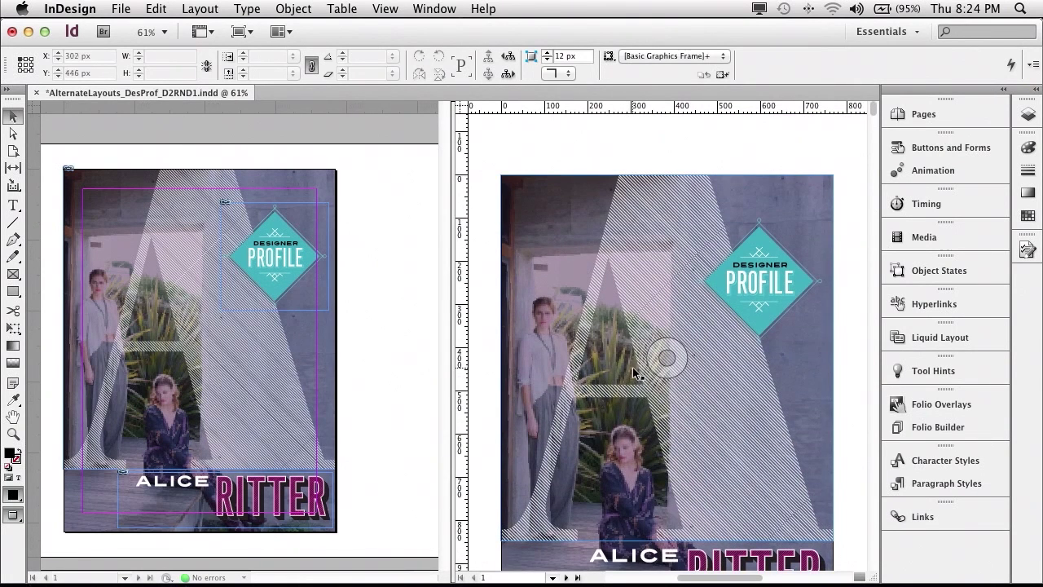
scroll(684, 340, down, 10)
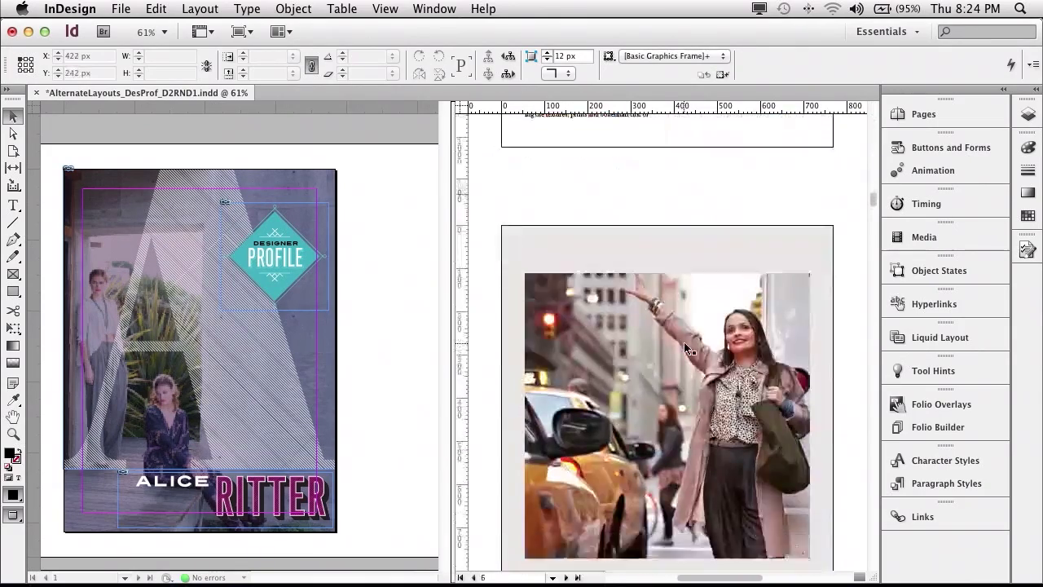
scroll(684, 348, down, 4)
scroll(684, 348, up, 8)
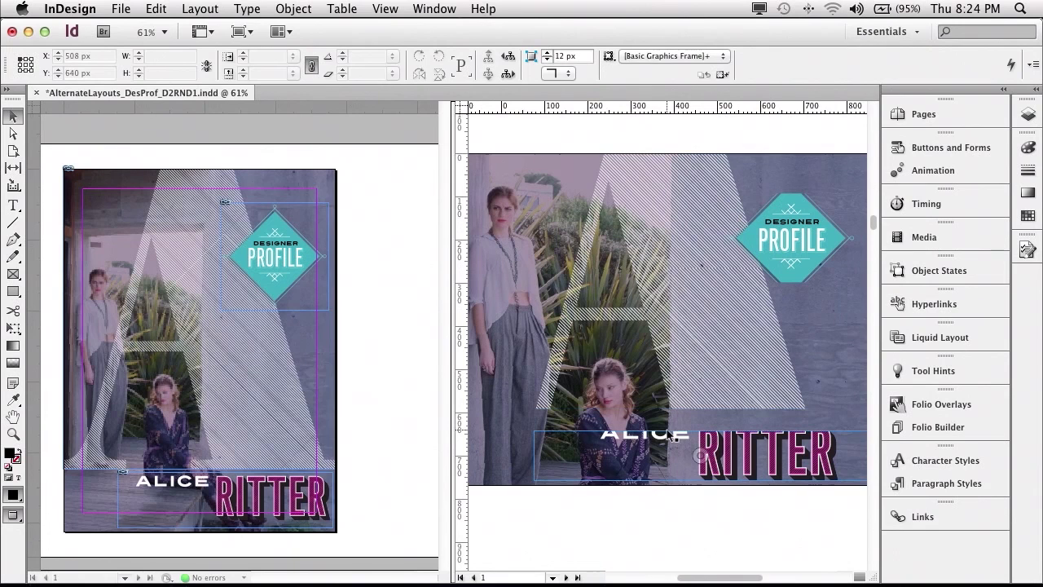
Heighten the ALICE RITTER frame to 812 × 145 px and DESIGNER PROFILE badge to 413 × 286 px
click(657, 437)
drag(709, 429, 709, 417)
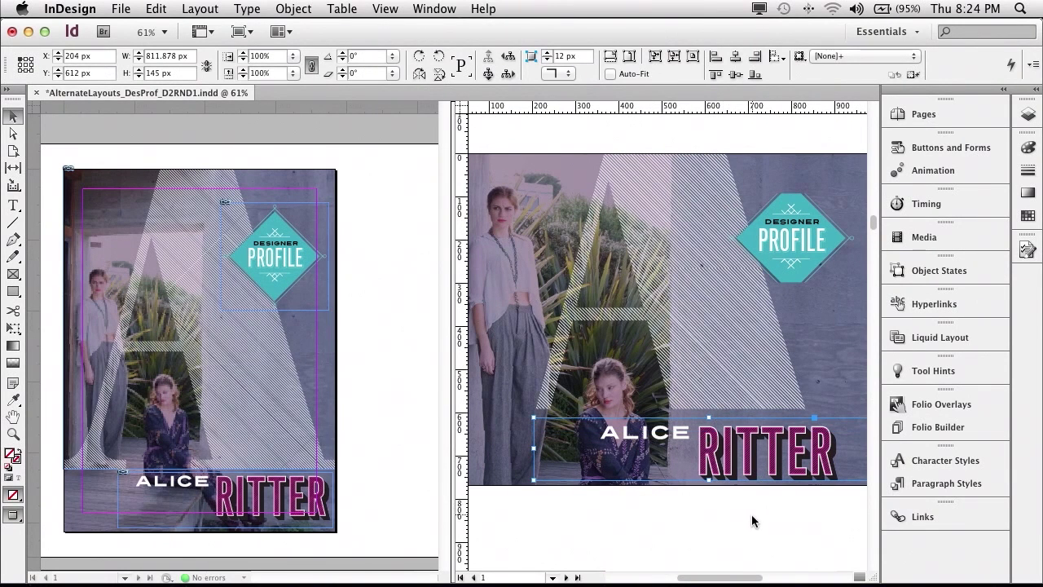
click(798, 277)
drag(792, 284, 791, 300)
scroll(798, 198, up, 2)
drag(792, 231, 790, 214)
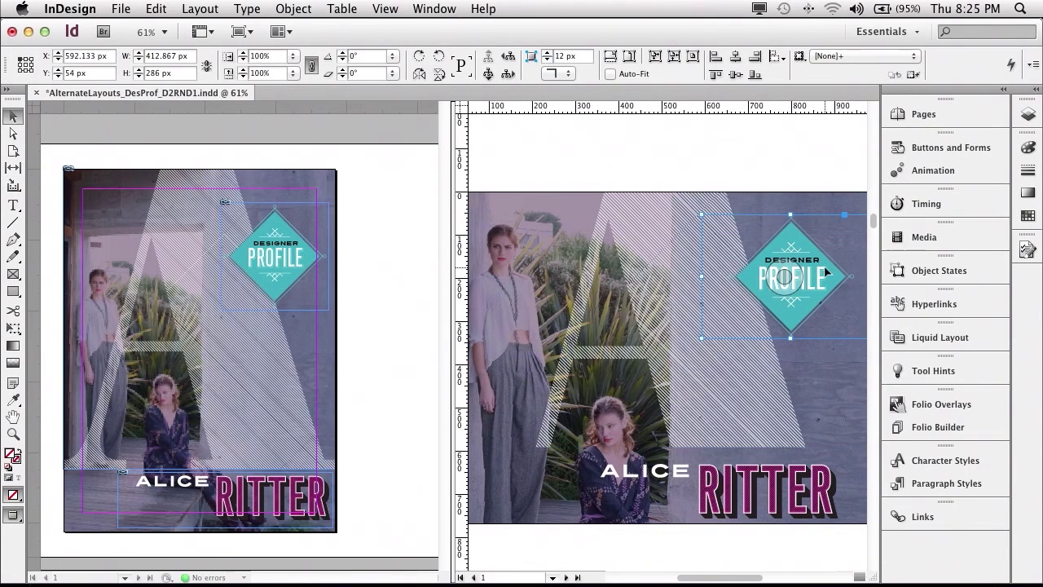